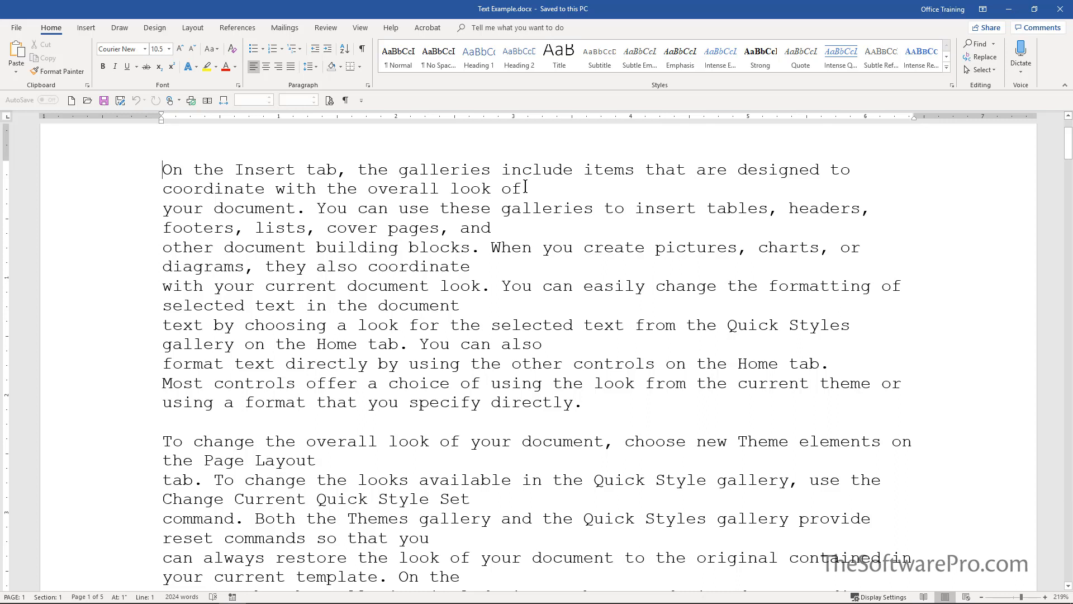
- Remove the line break after "overall look of" in the first paragraph and show the hidden formatting marks
left_click(525, 187)
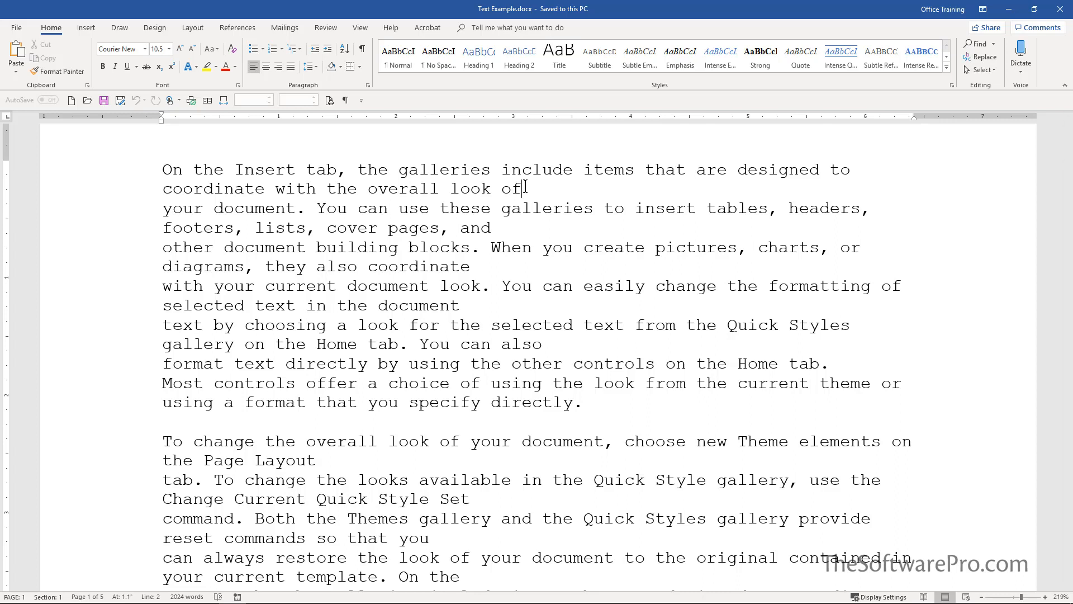
key("Delete")
key("Delete")
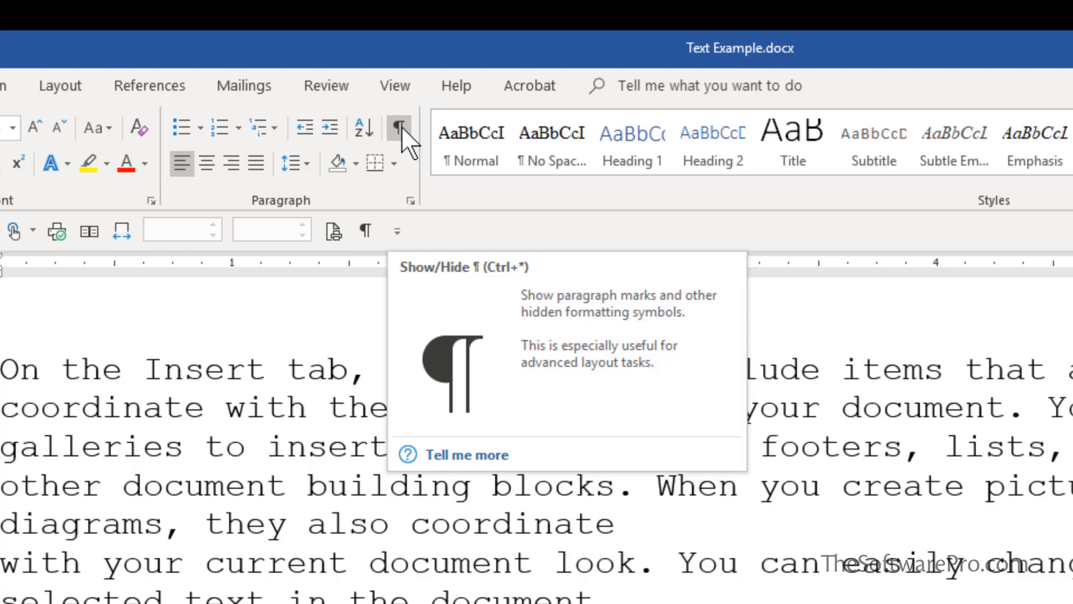
left_click(402, 130)
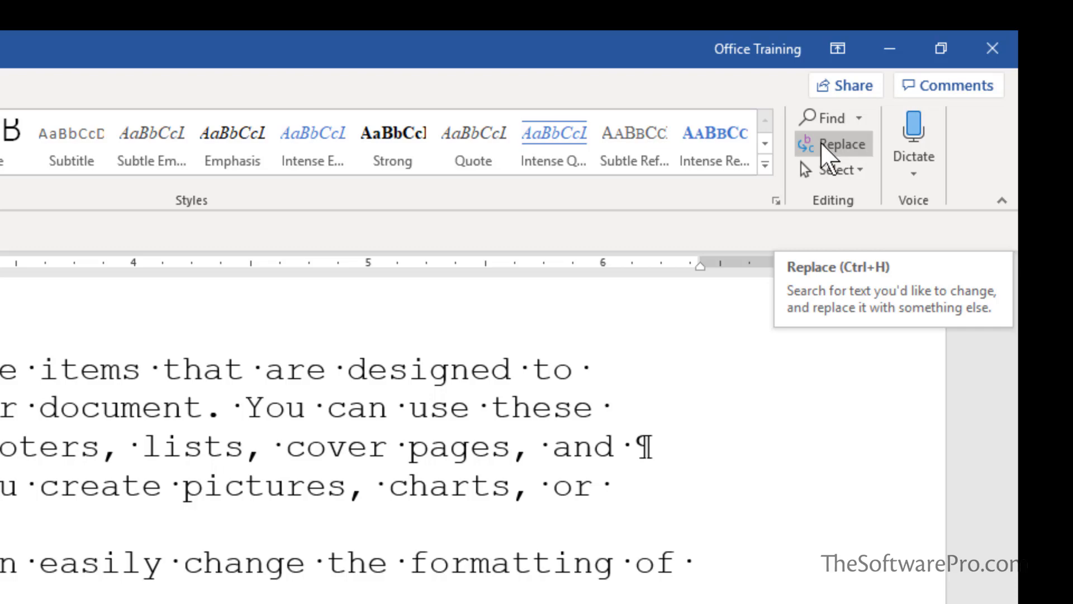
- Start a find-and-replace with the extended options shown and set the search term to the special Paragraph Mark
left_click(820, 142)
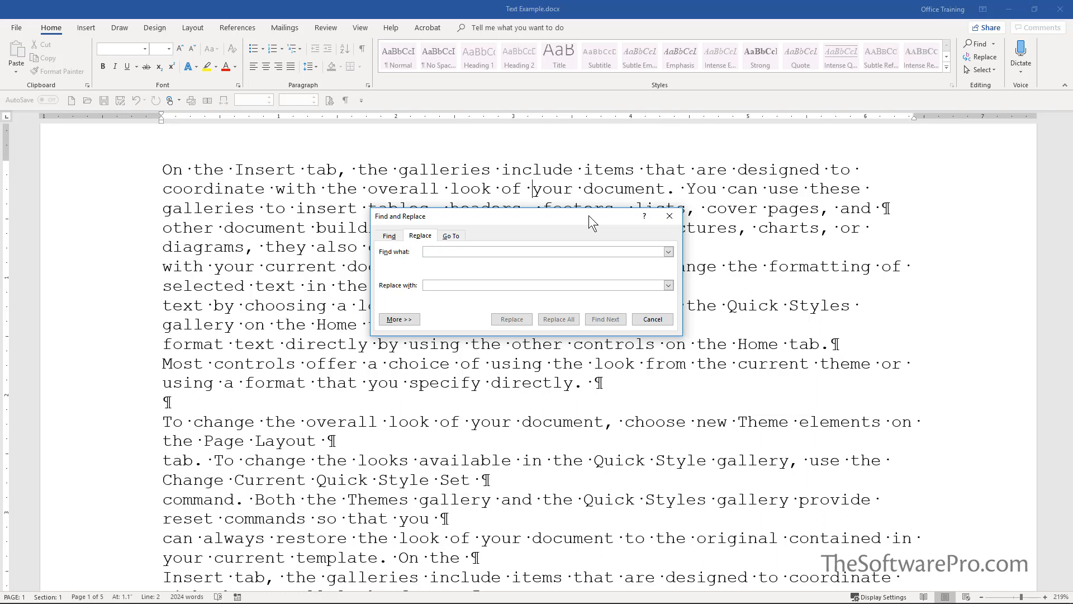
left_click(397, 320)
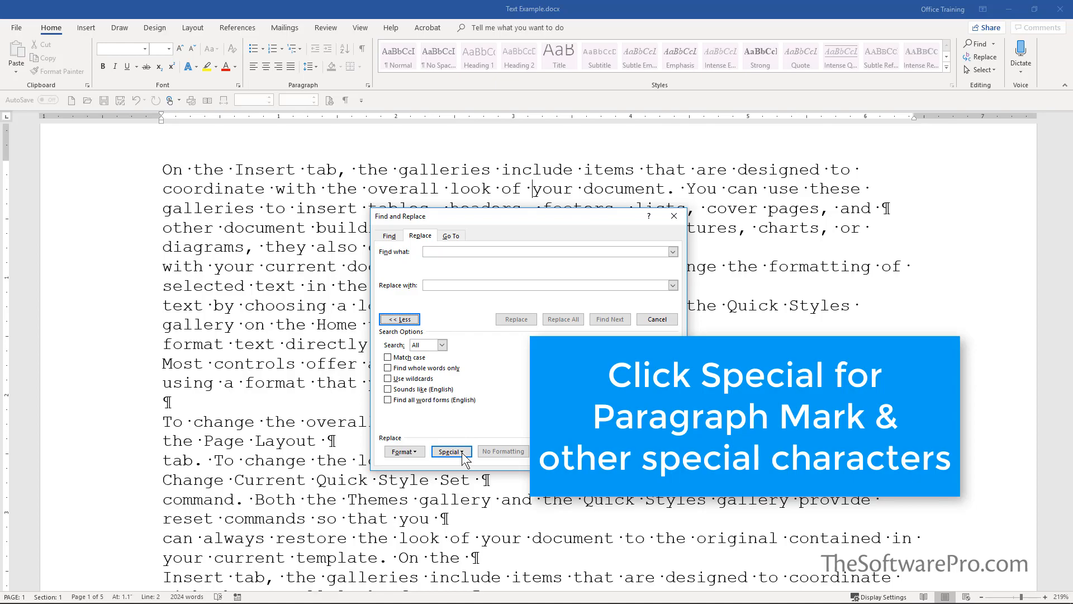
left_click(461, 452)
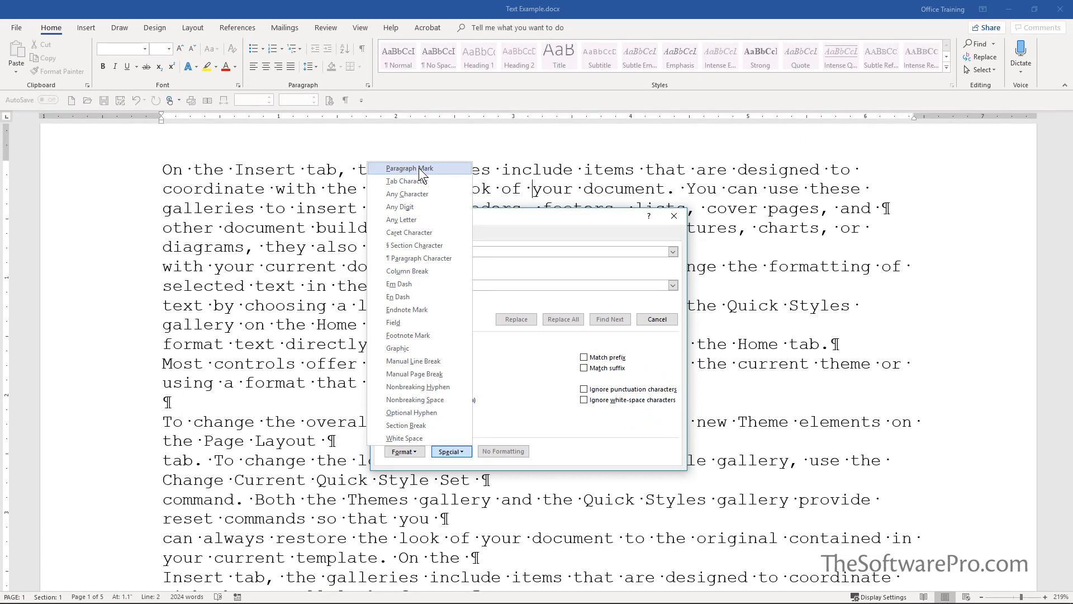
left_click(419, 169)
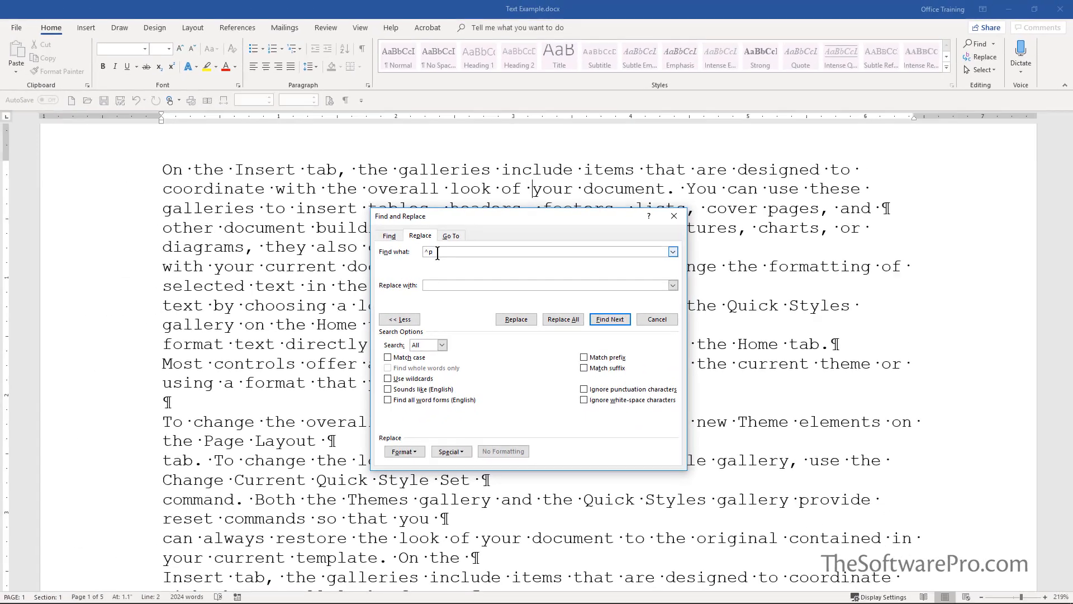
- Set the replacement to search for two consecutive paragraph marks (^p^p) and substitute the placeholder **
left_click(437, 285)
left_click_drag(501, 216, 572, 115)
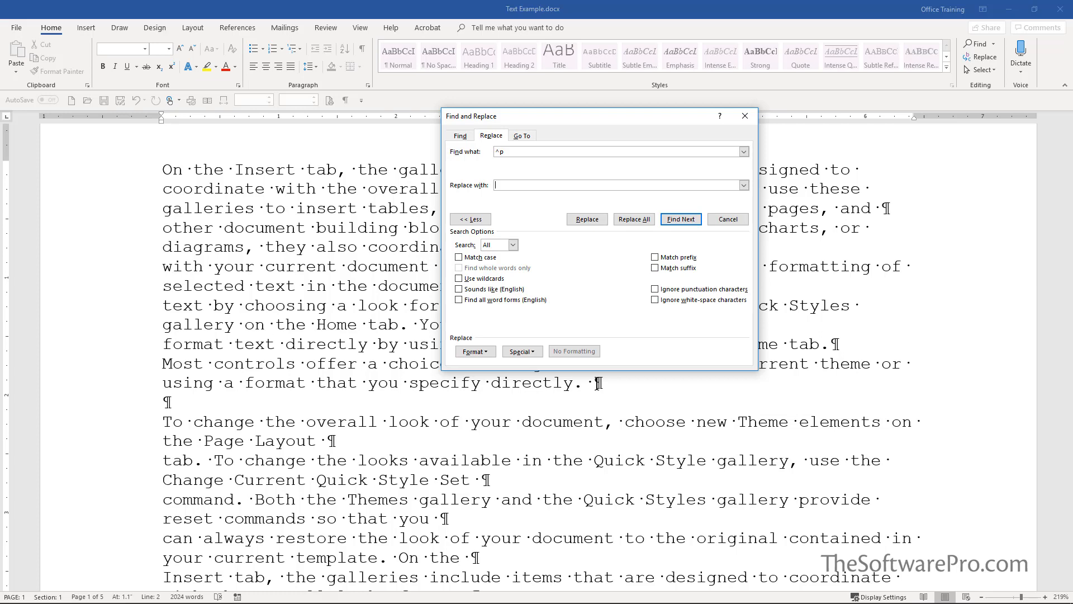
left_click_drag(599, 384, 599, 397)
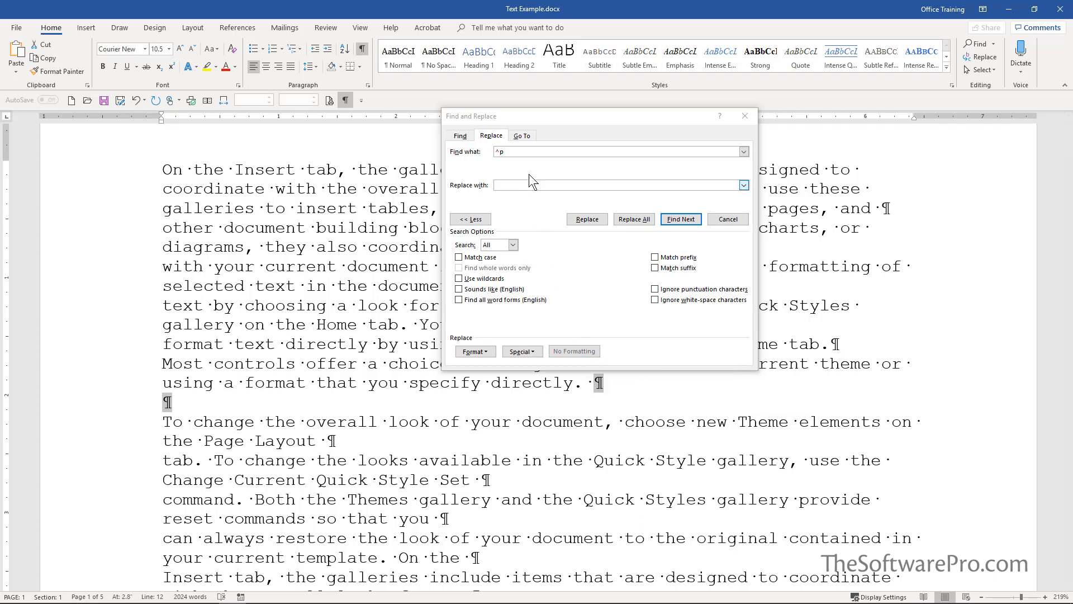
left_click(526, 151)
left_click(525, 151)
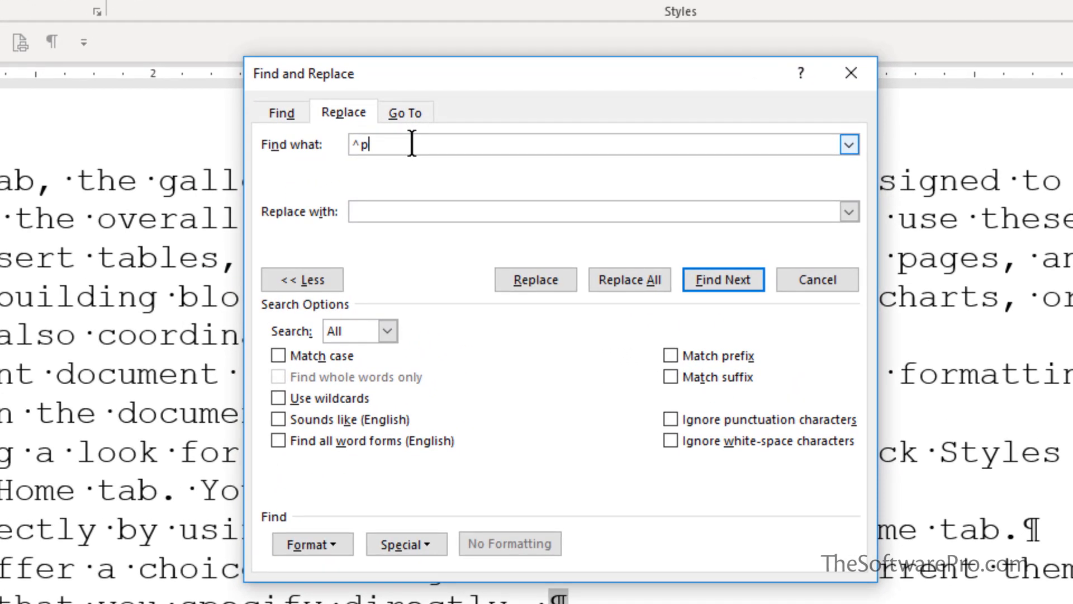
type("^p")
key("Tab")
type("**")
- Replace all double paragraph marks with ** throughout the document, continuing the search from the beginning
left_click(547, 278)
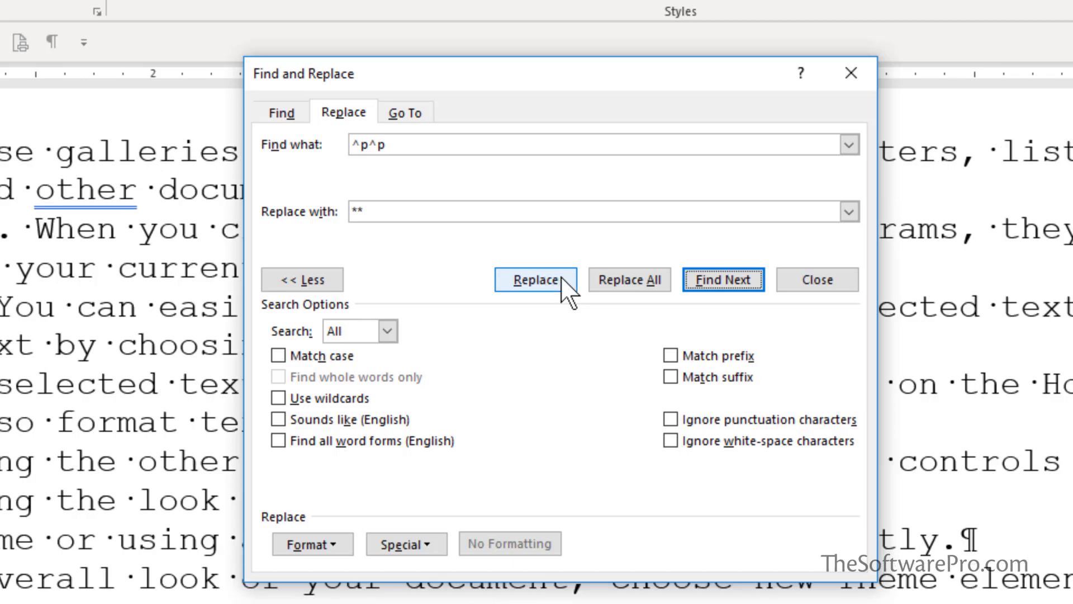
left_click(620, 280)
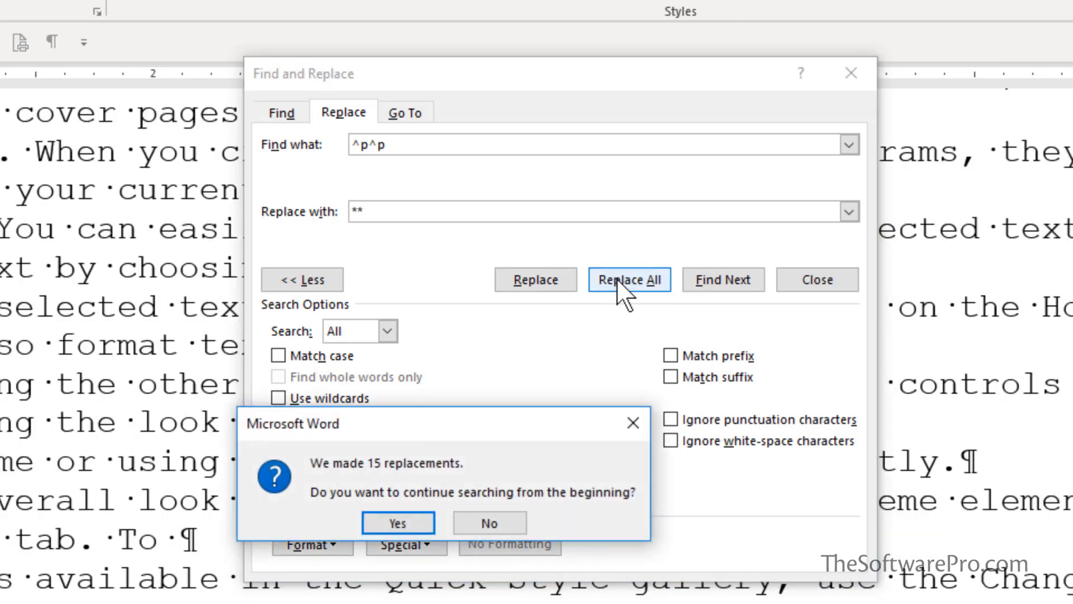
left_click(411, 519)
left_click(412, 518)
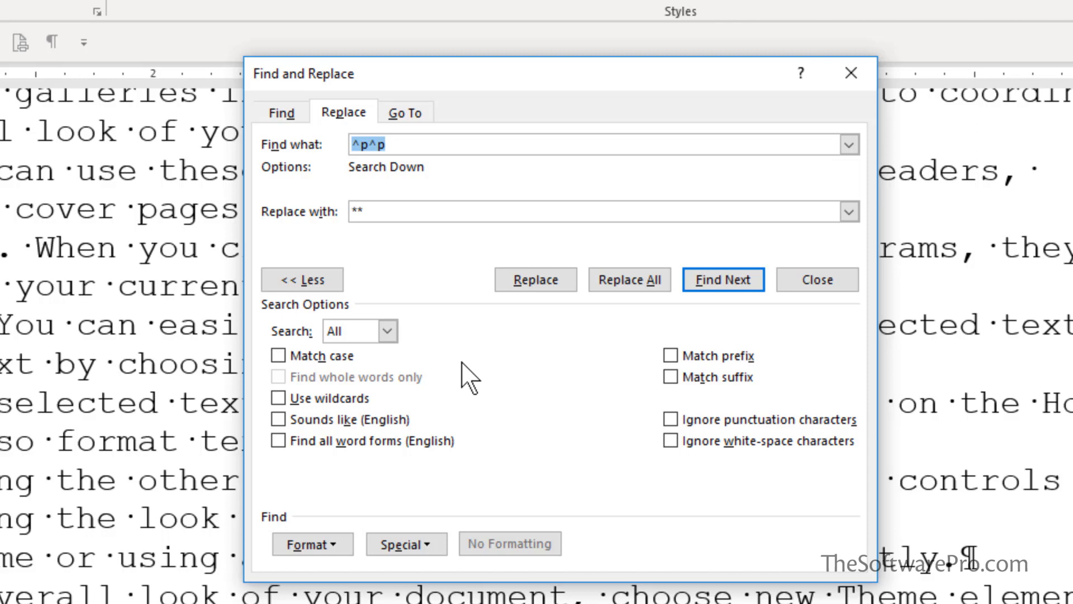
- Remove all remaining single paragraph marks throughout the document by replacing ^p with nothing
left_click(428, 143)
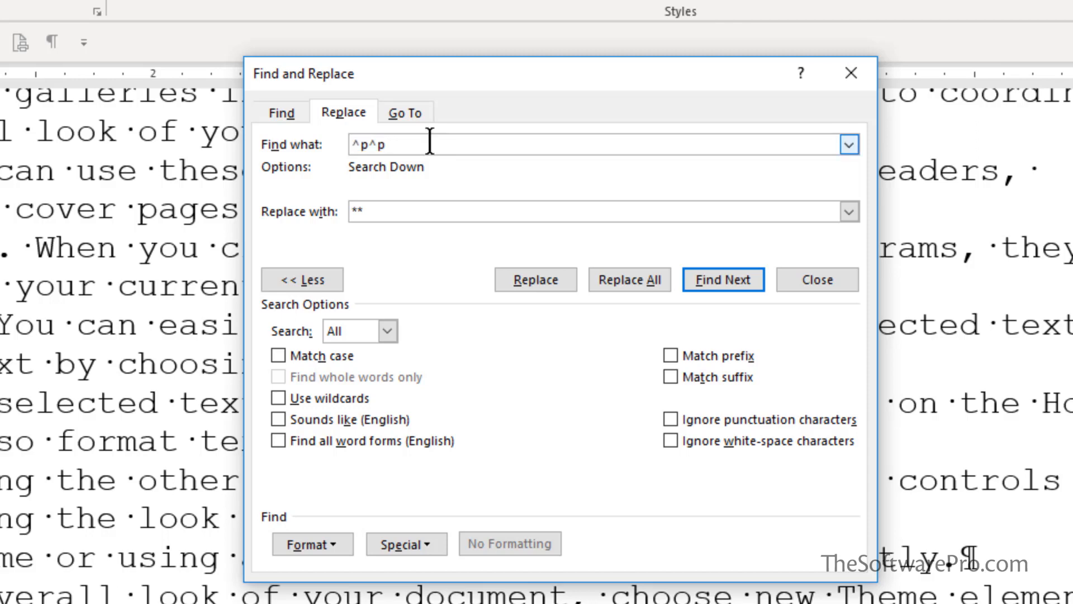
key("BackSpace")
key("BackSpace")
key("Tab")
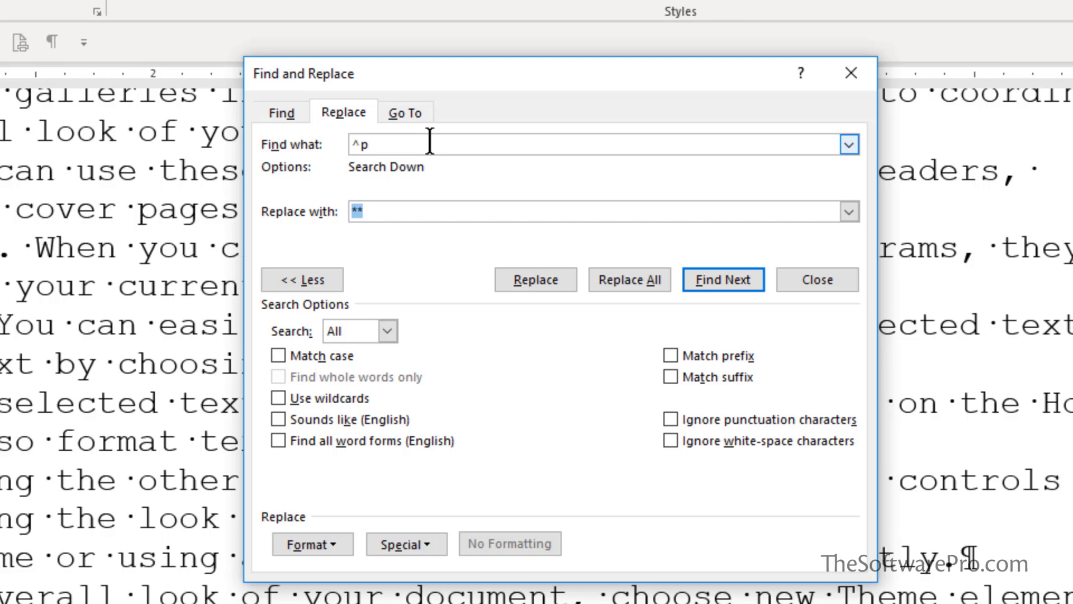
key("BackSpace")
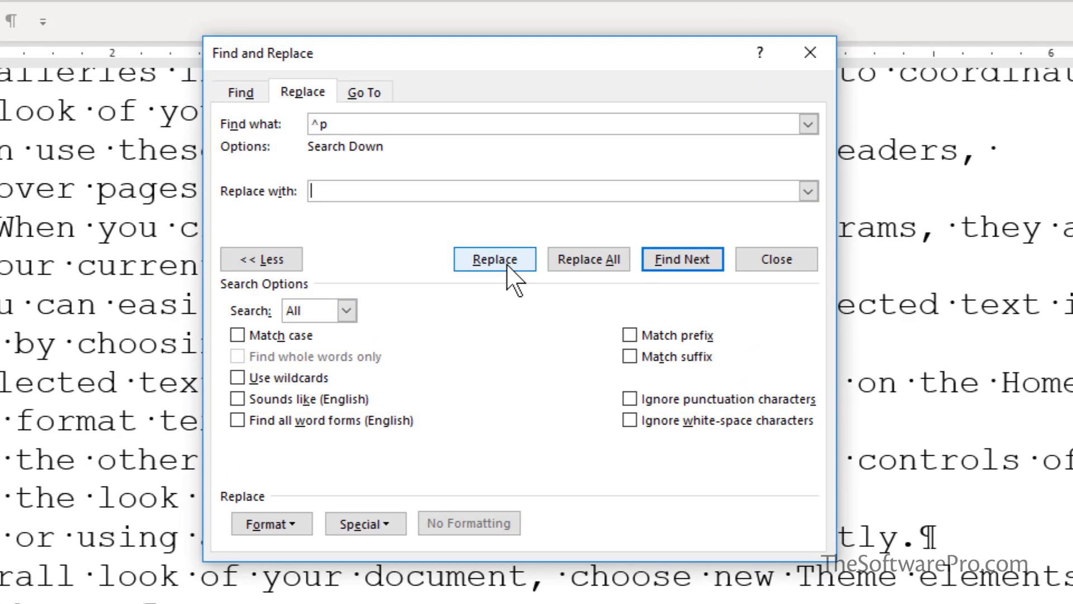
left_click(587, 265)
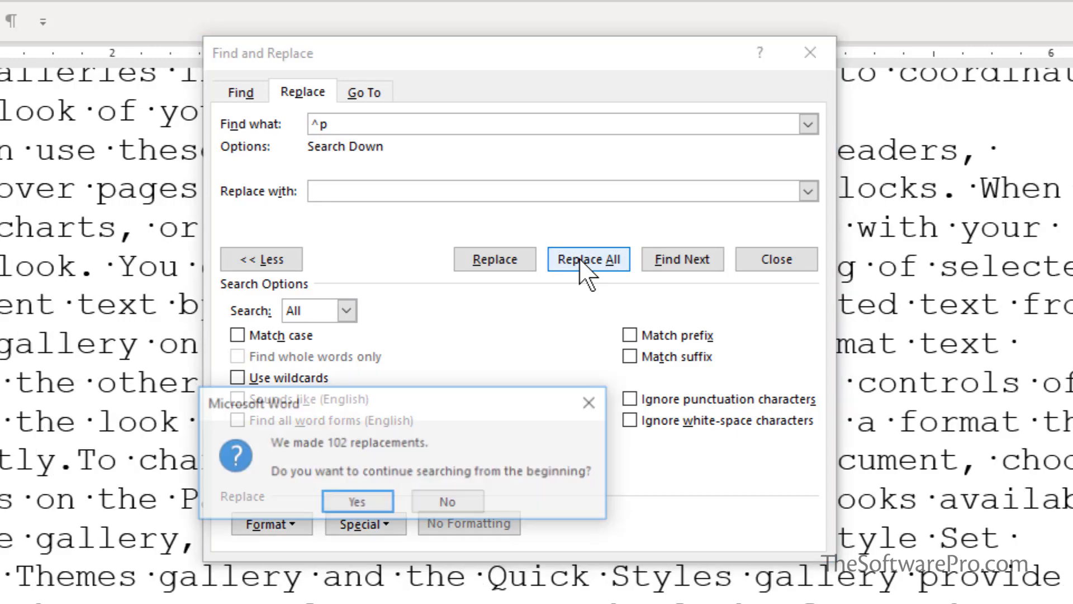
left_click(352, 503)
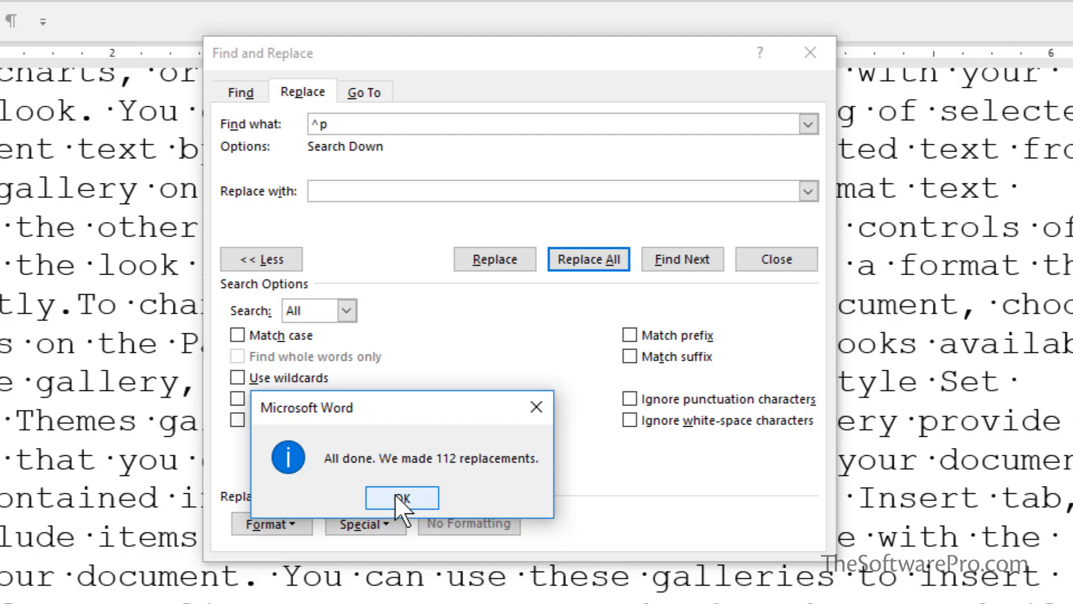
left_click(395, 494)
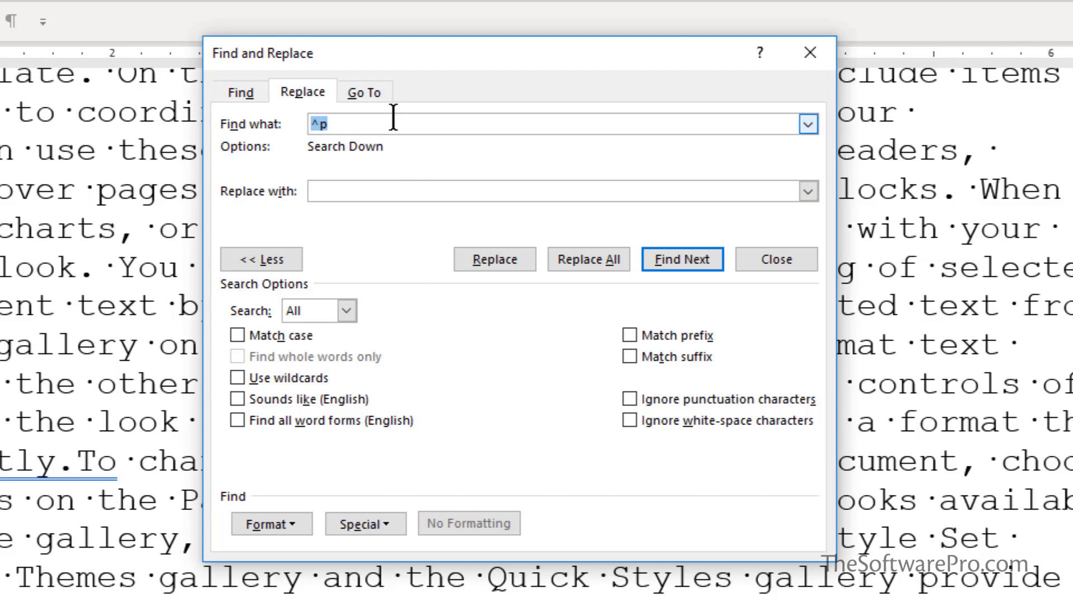
- Replace every ** placeholder in the whole document with two paragraph marks (^p^p), and close Find and Replace
type("**")
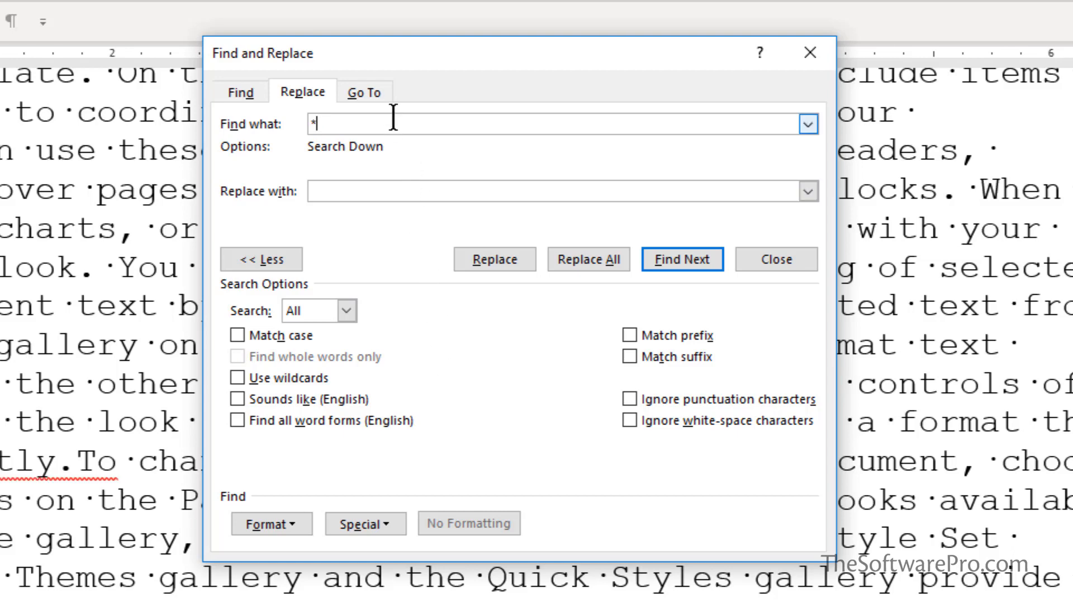
left_click(355, 189)
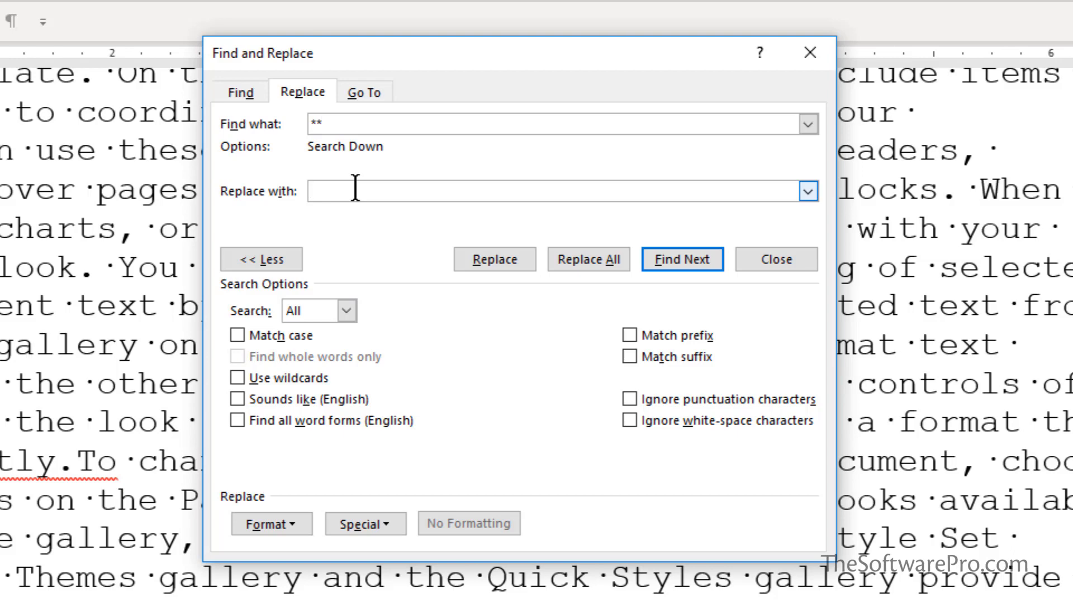
type("^p^p")
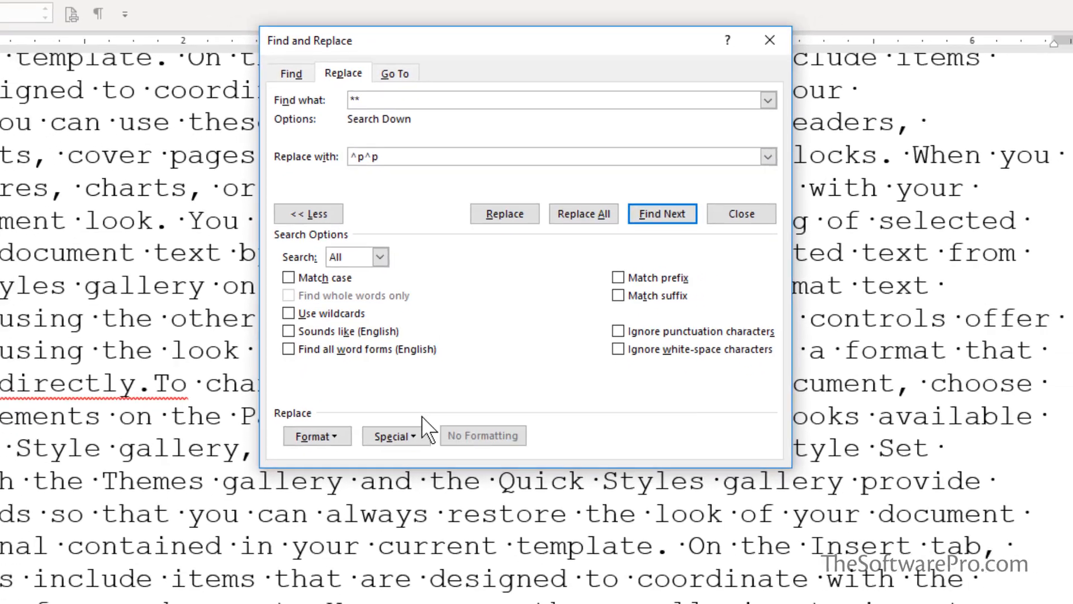
left_click(398, 512)
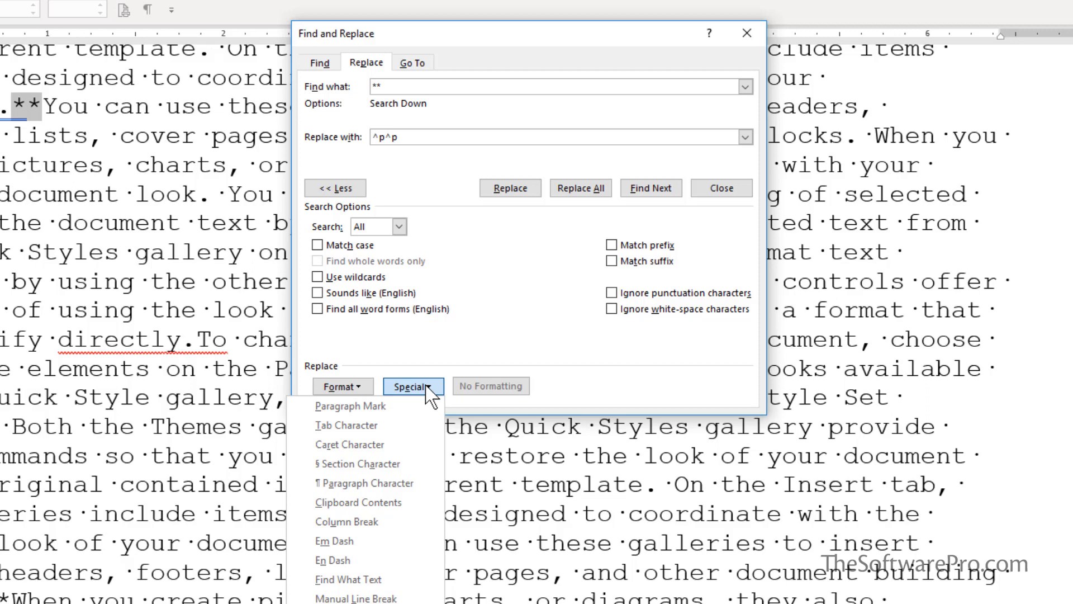
left_click(435, 137)
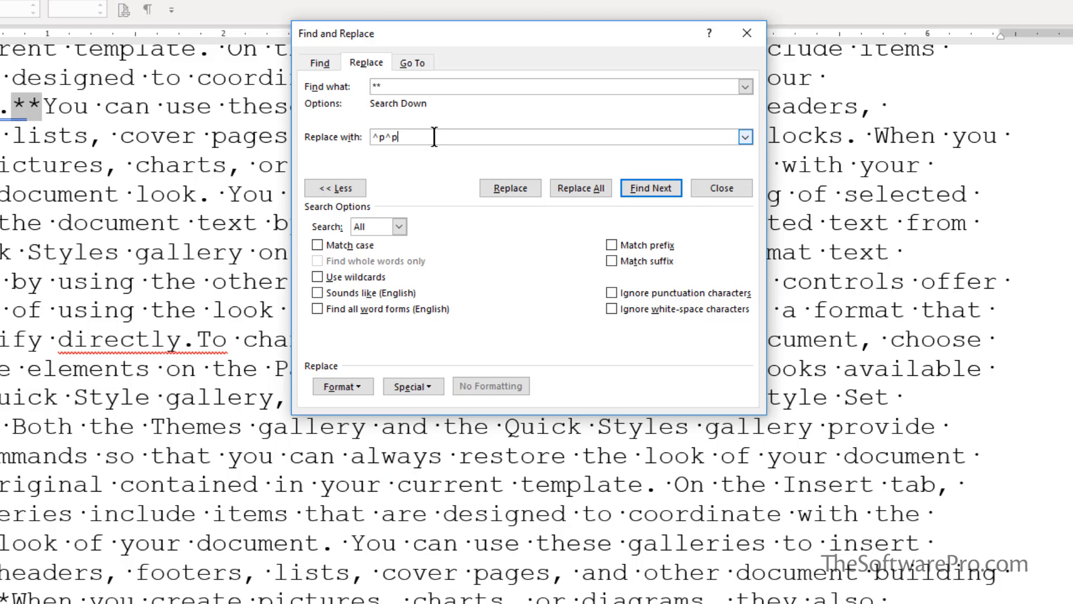
left_click(583, 187)
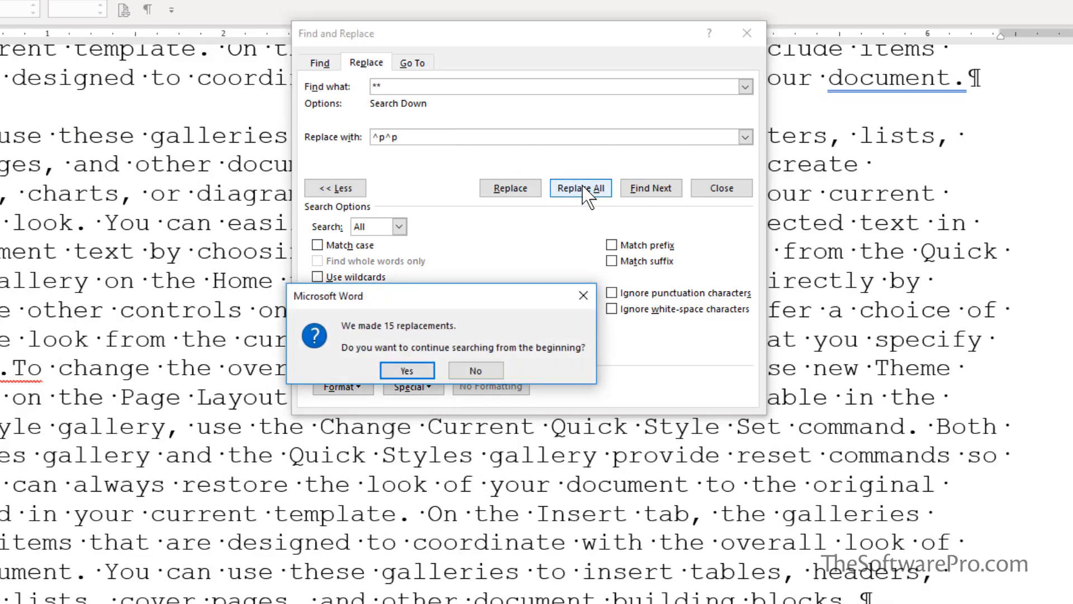
left_click(407, 370)
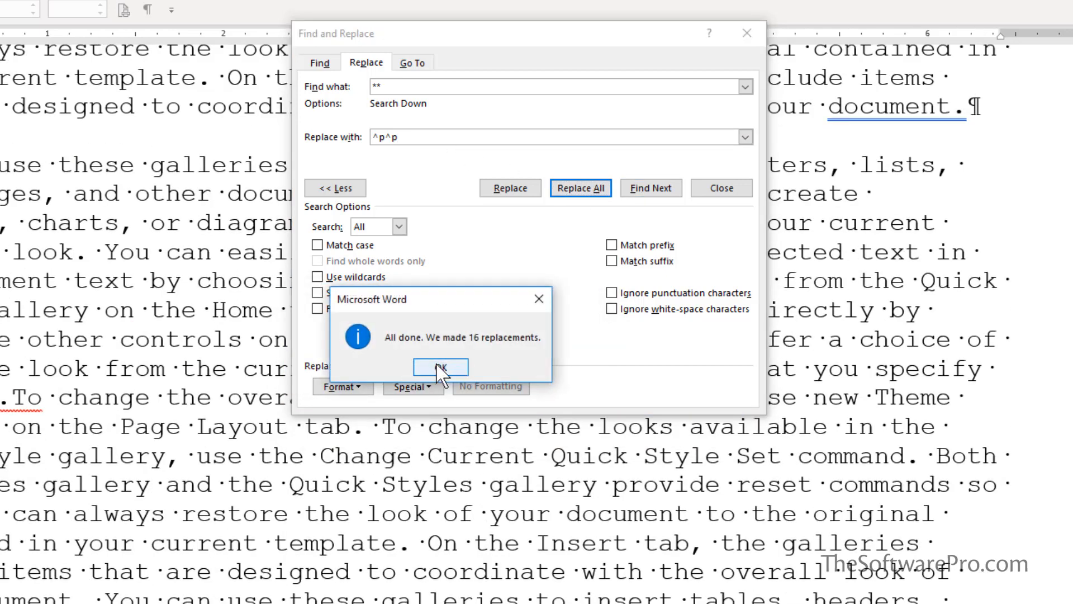
left_click(437, 366)
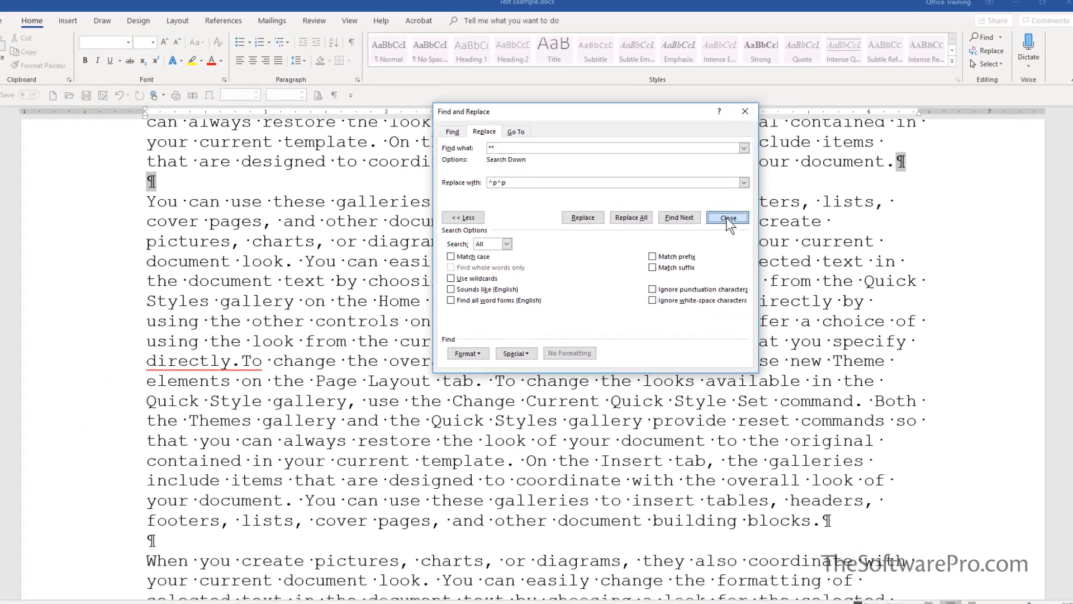
left_click(722, 187)
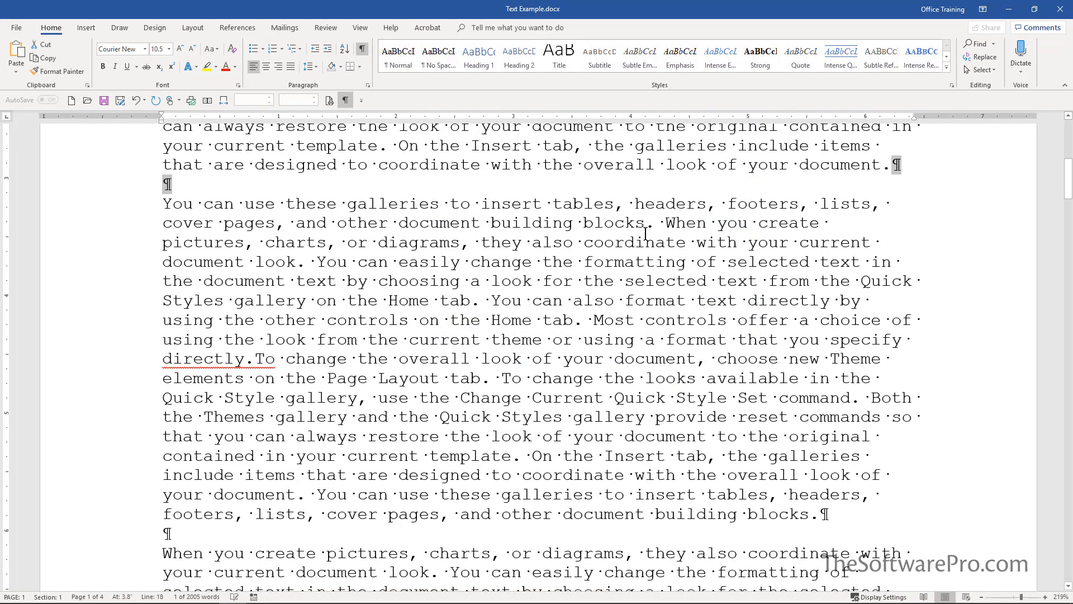
- Insert the missing space between "tab." and "Most" in the first paragraph
scroll(645, 234, "up", 5)
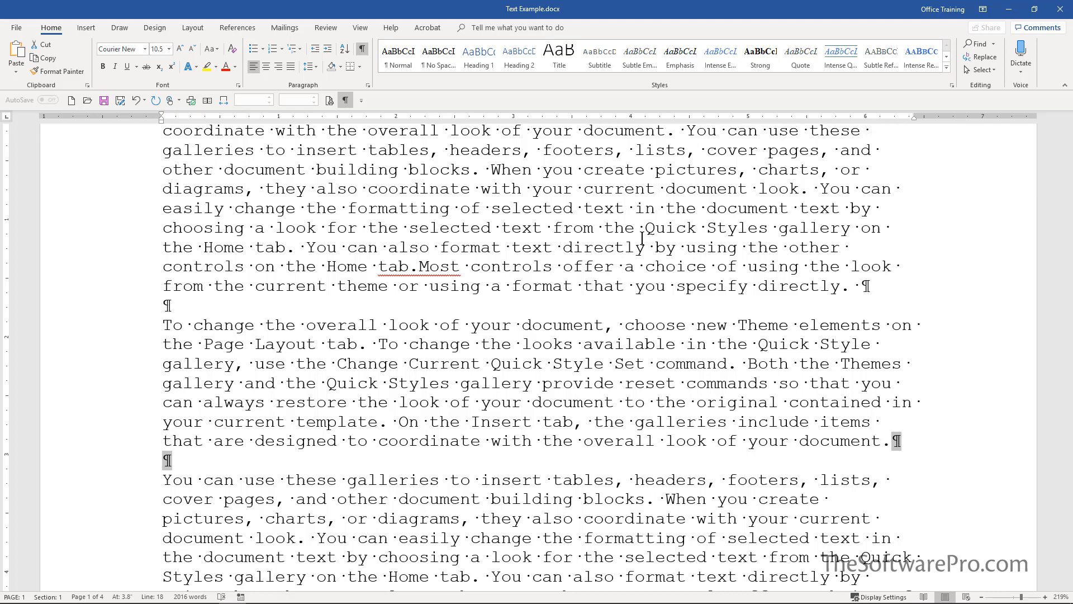
left_click(421, 266)
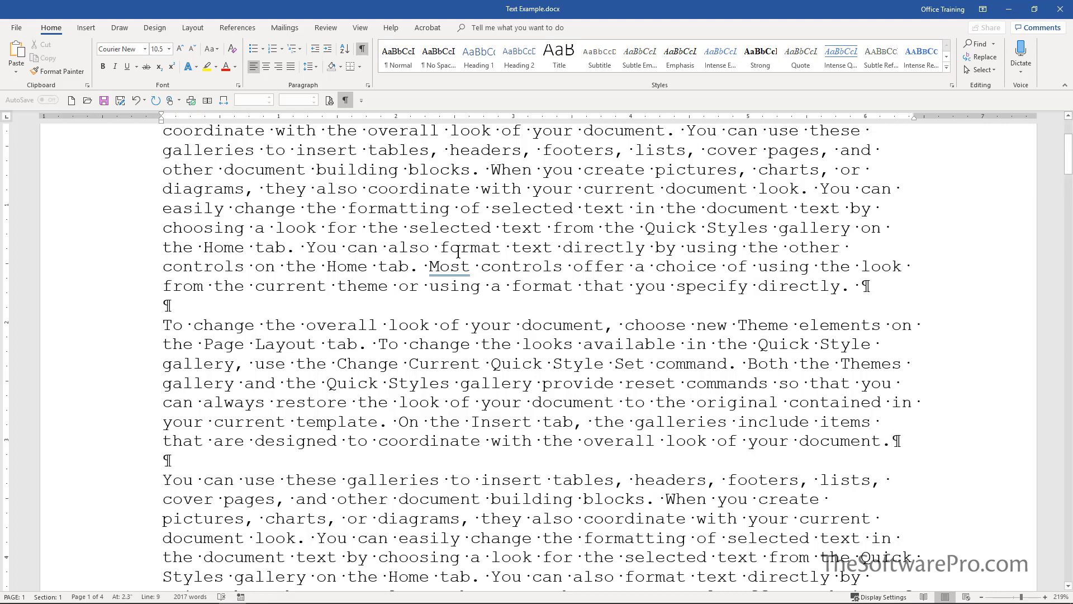
scroll(457, 253, "down", 4)
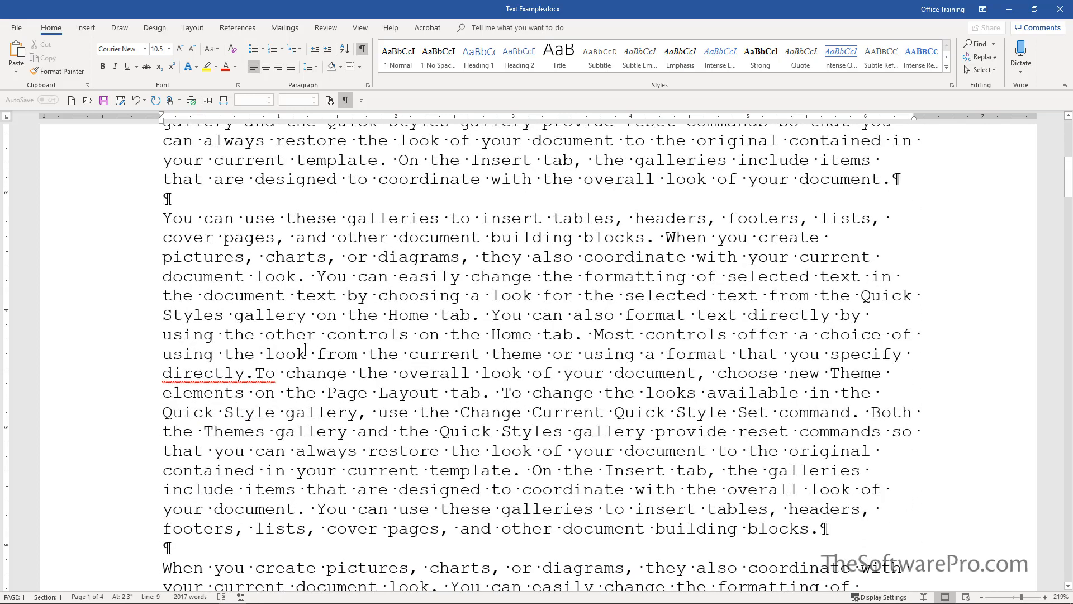